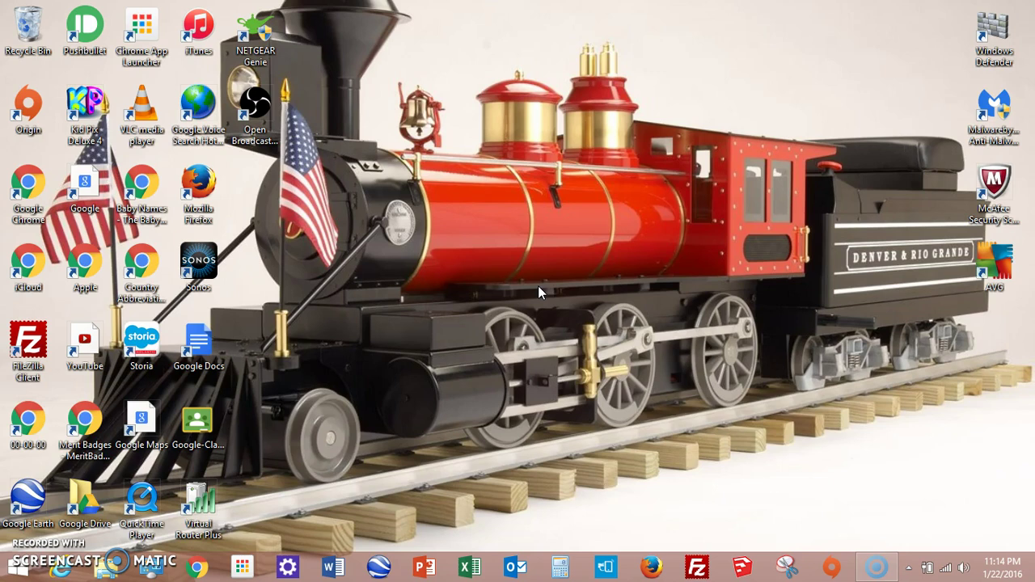
# Step: Launch NETGEAR genie and open the Home status overview
pyautogui.doubleClick(264, 41)
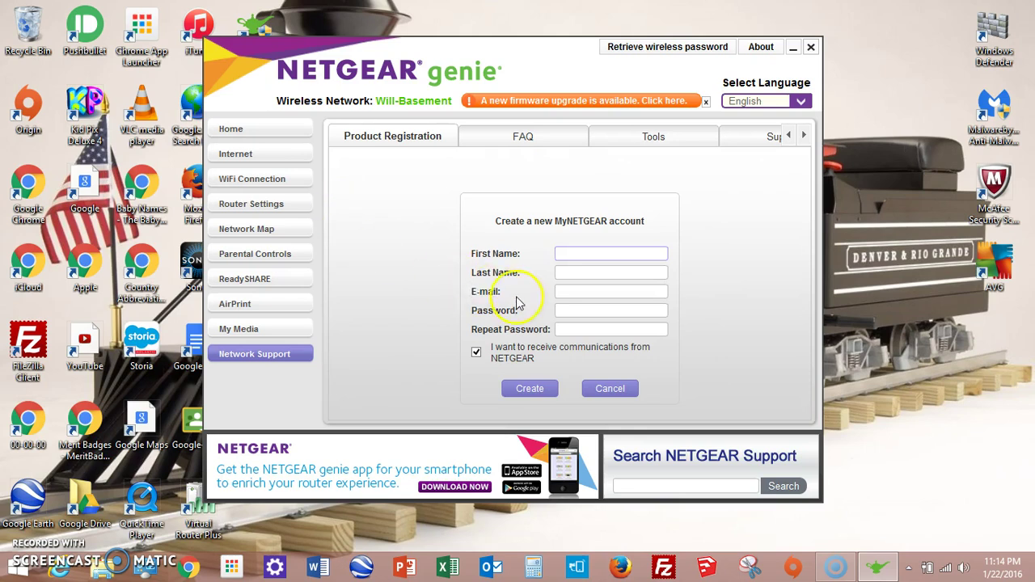
pyautogui.click(247, 131)
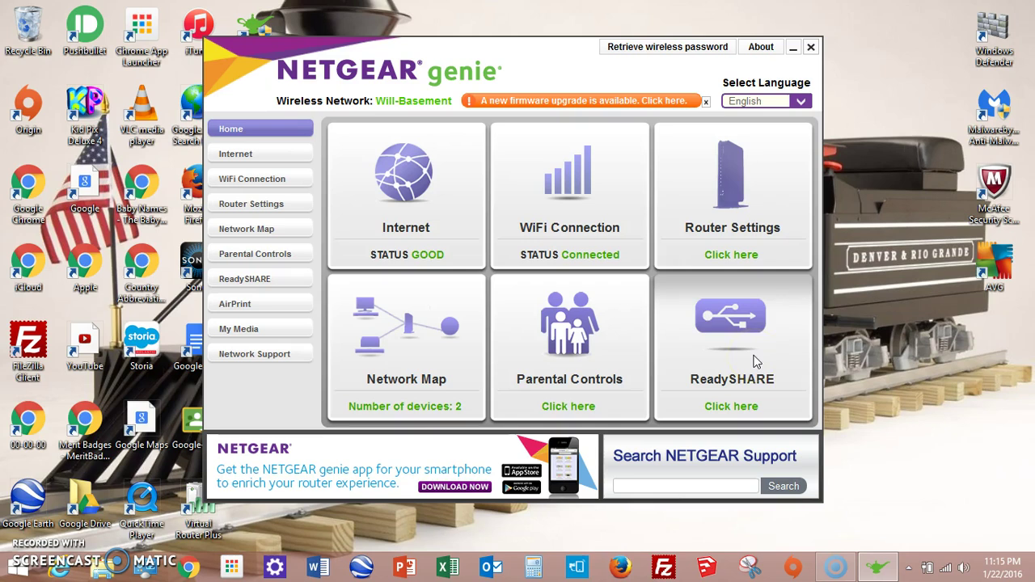
# Step: Open the Internet page with its connection path and Speed Test panel
pyautogui.click(538, 360)
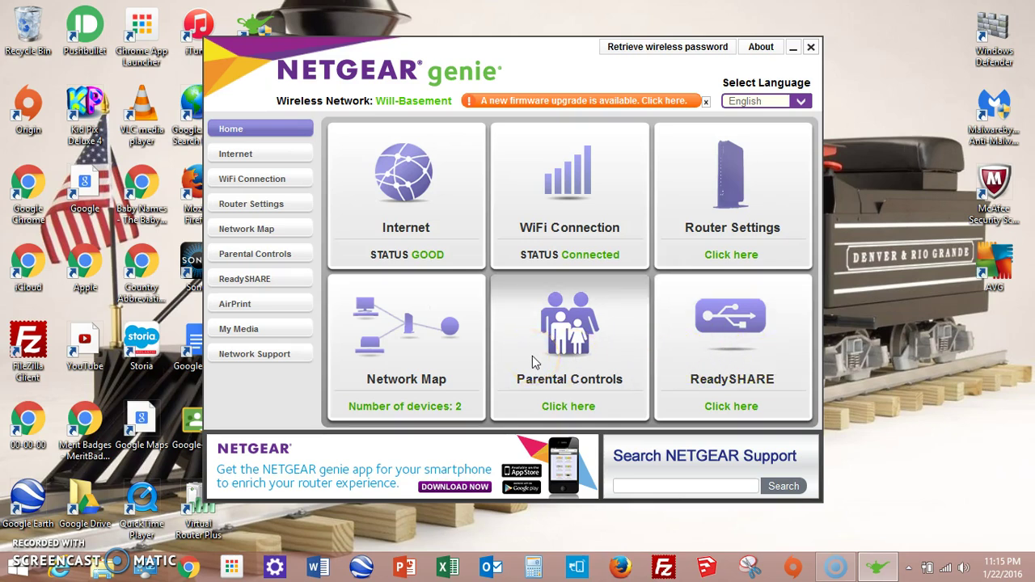
pyautogui.click(338, 365)
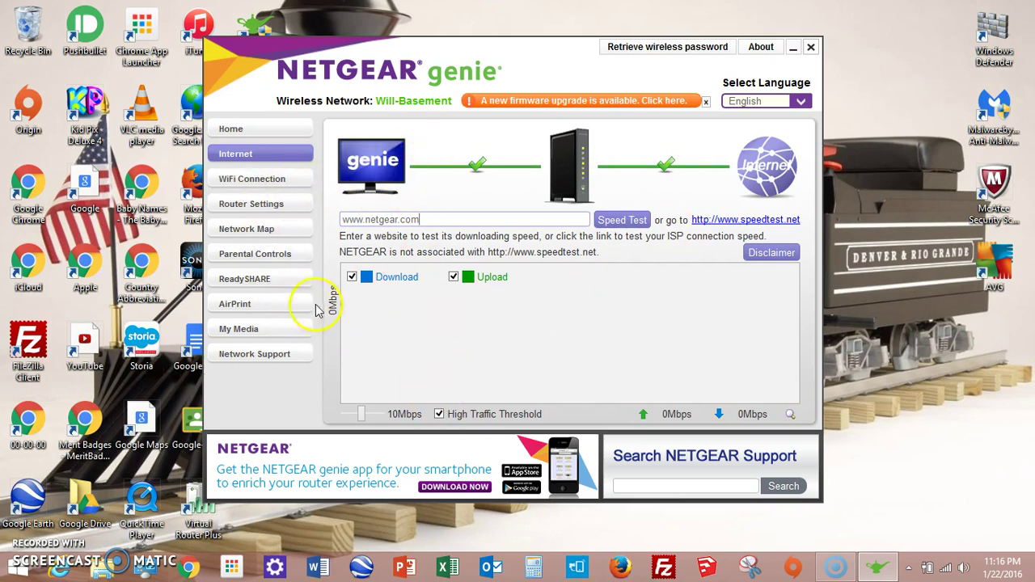
# Step: Browse the WiFi Connection list of nearby networks, with Will-Basement marked Connected
pyautogui.click(232, 180)
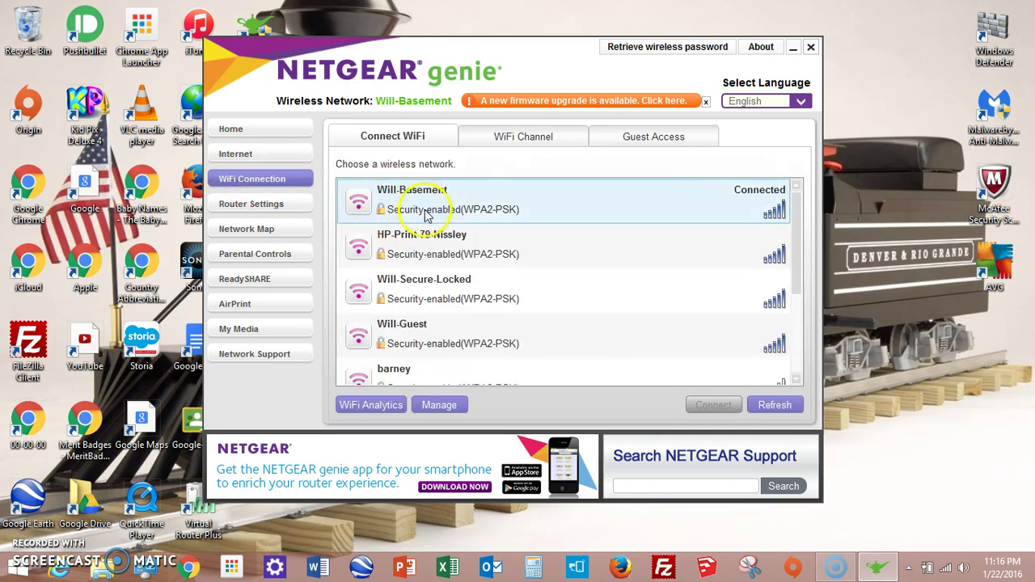
pyautogui.press('Down')
pyautogui.press('Down')
pyautogui.press('Down')
pyautogui.press('Down')
pyautogui.press('Down')
pyautogui.press('Down')
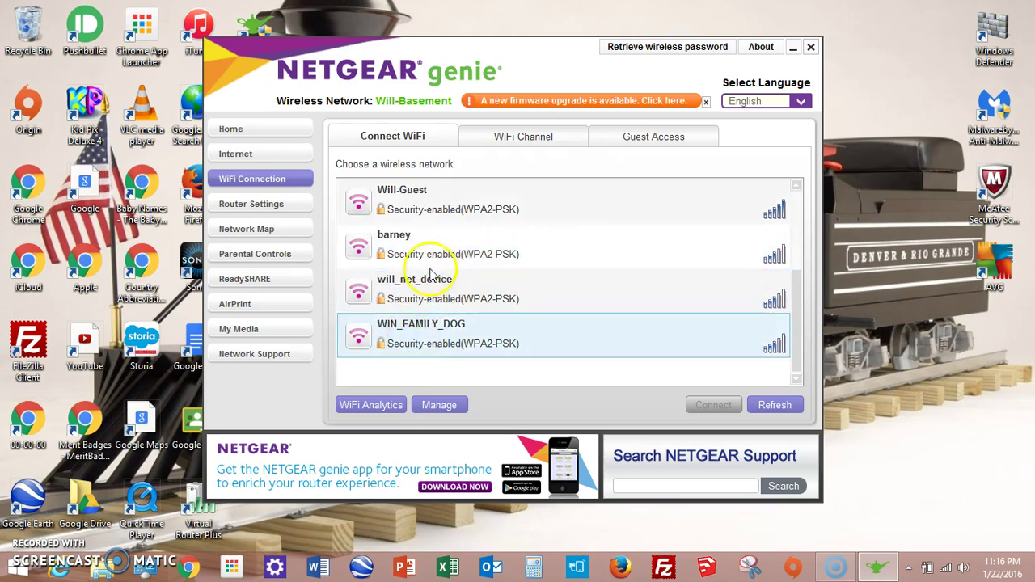
pyautogui.scroll(3, 458, 275)
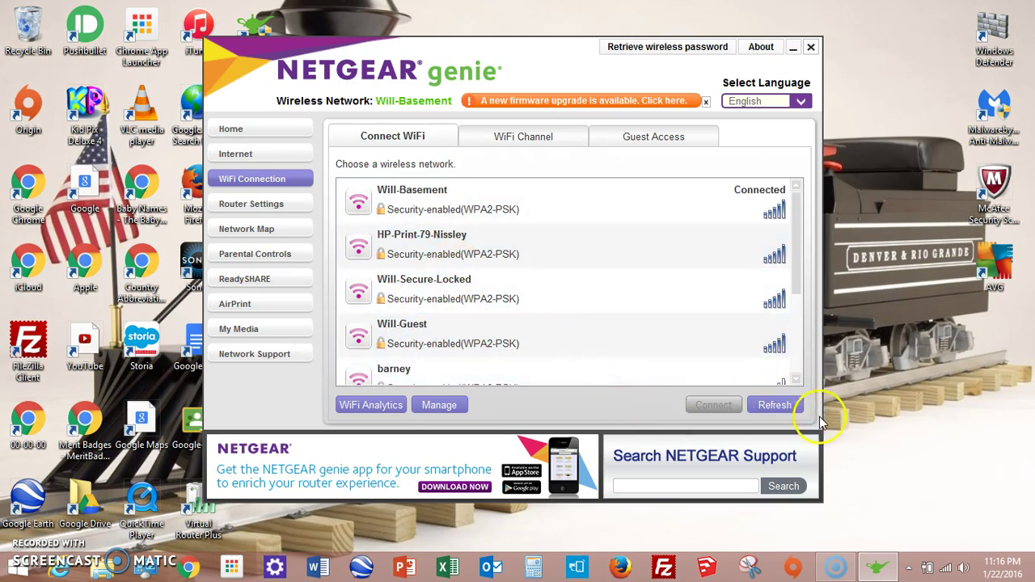
pyautogui.click(951, 571)
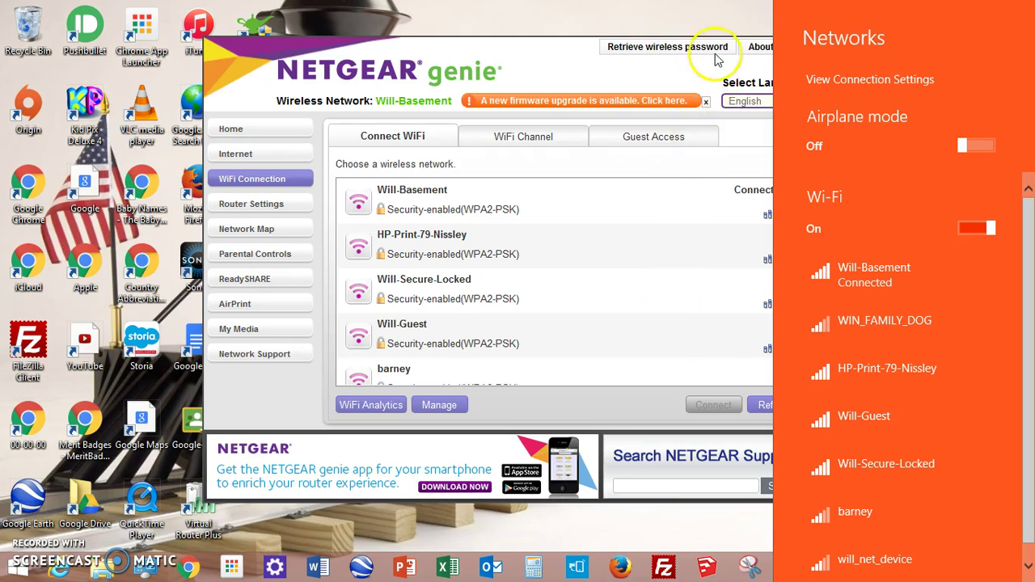
pyautogui.click(693, 296)
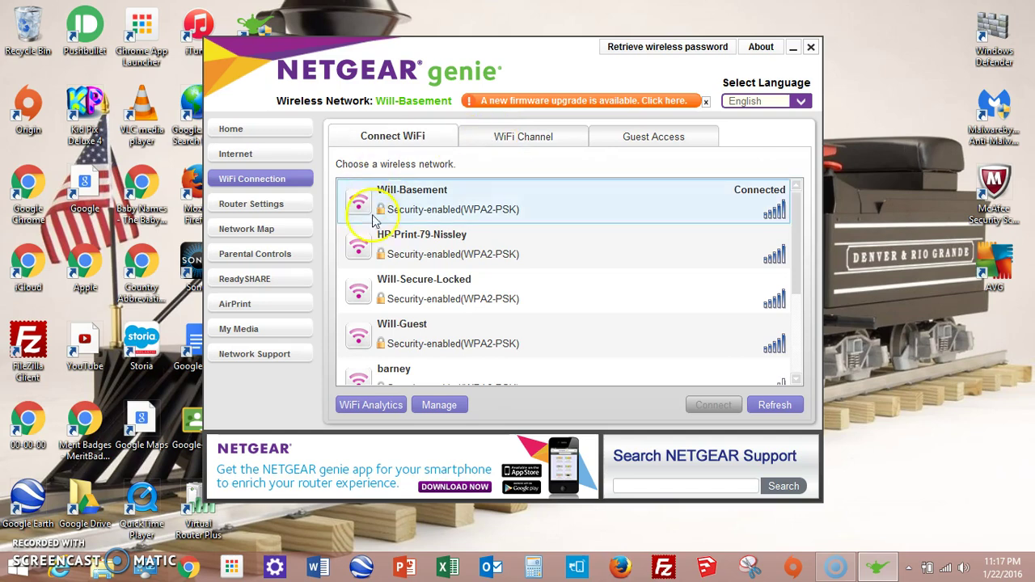
# Step: Launch WiFi Analytics to view nearby networks' signal, channel and security, Will-Basement at -38 dBm
pyautogui.scroll(-3, 404, 259)
pyautogui.scroll(3, 453, 283)
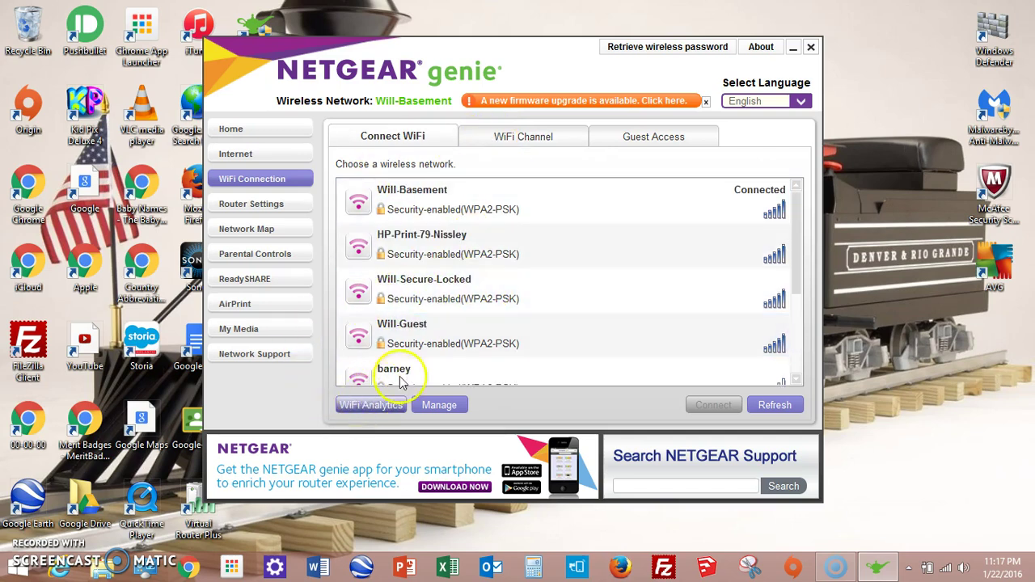
pyautogui.click(411, 329)
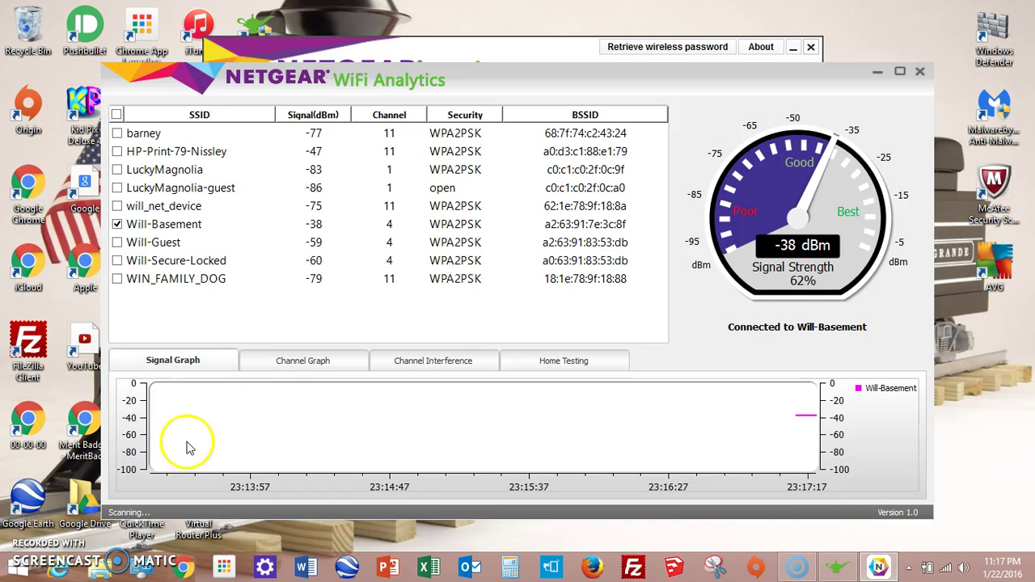
pyautogui.click(899, 71)
# Step: Close WiFi Analytics and review the seven nearby secured networks
pyautogui.click(920, 73)
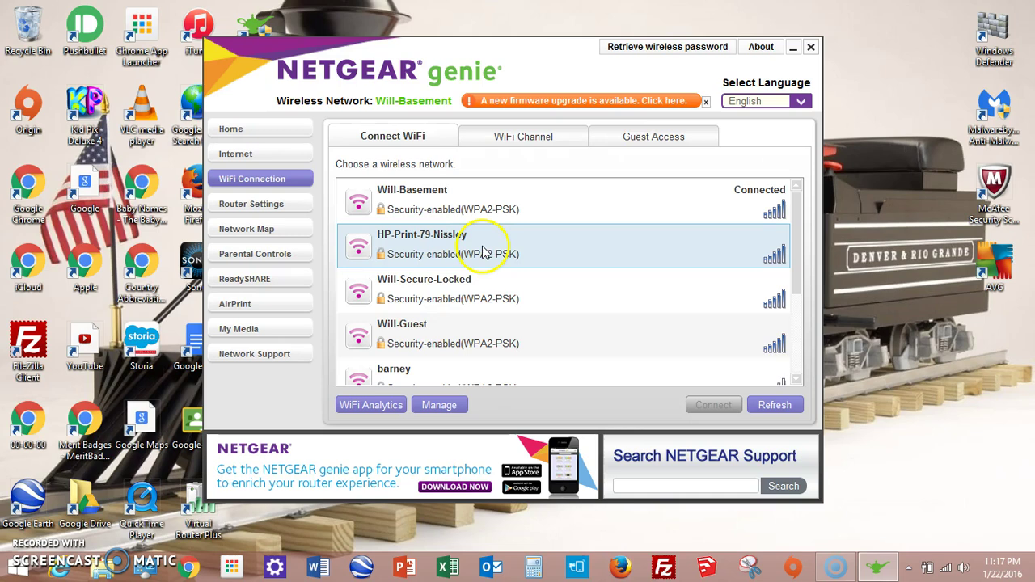
pyautogui.scroll(-1, 436, 253)
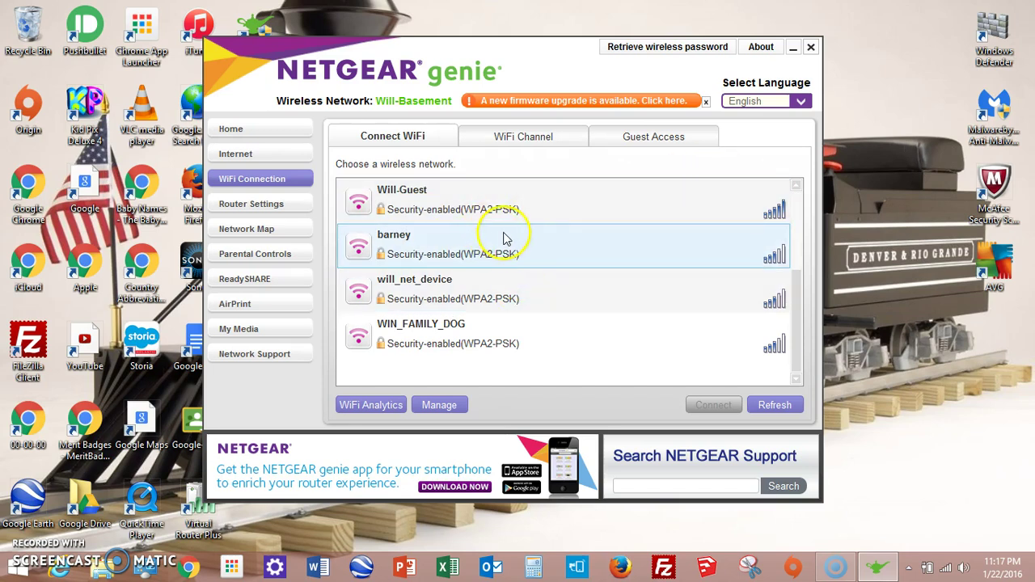
pyautogui.scroll(3, 504, 237)
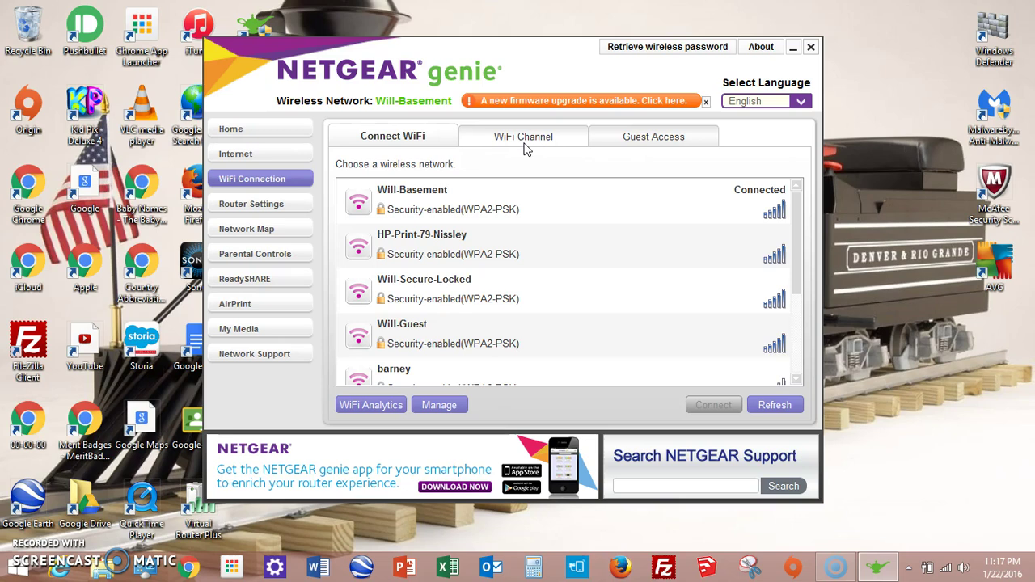
# Step: Select the HP-Print-79-Nissley network in the Connect WiFi list
pyautogui.click(492, 229)
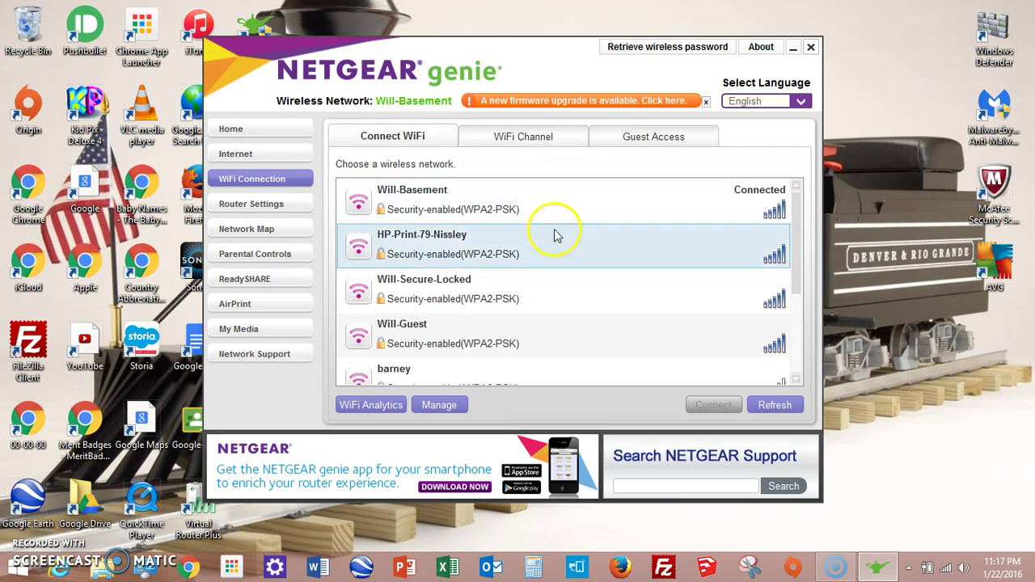
pyautogui.scroll(-3, 491, 231)
pyautogui.click(554, 237)
pyautogui.scroll(3, 554, 234)
pyautogui.scroll(-3, 554, 241)
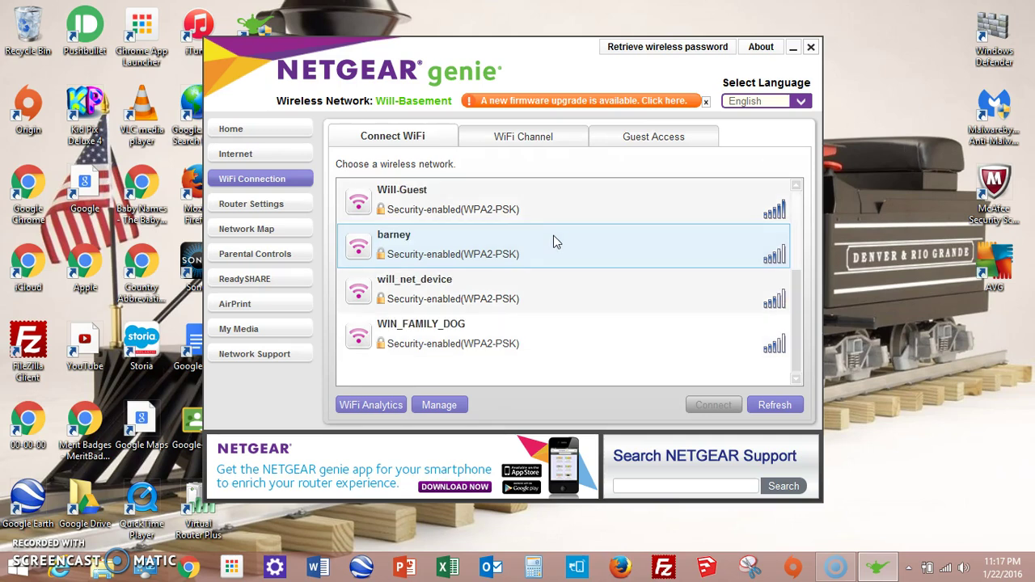
pyautogui.scroll(3, 553, 235)
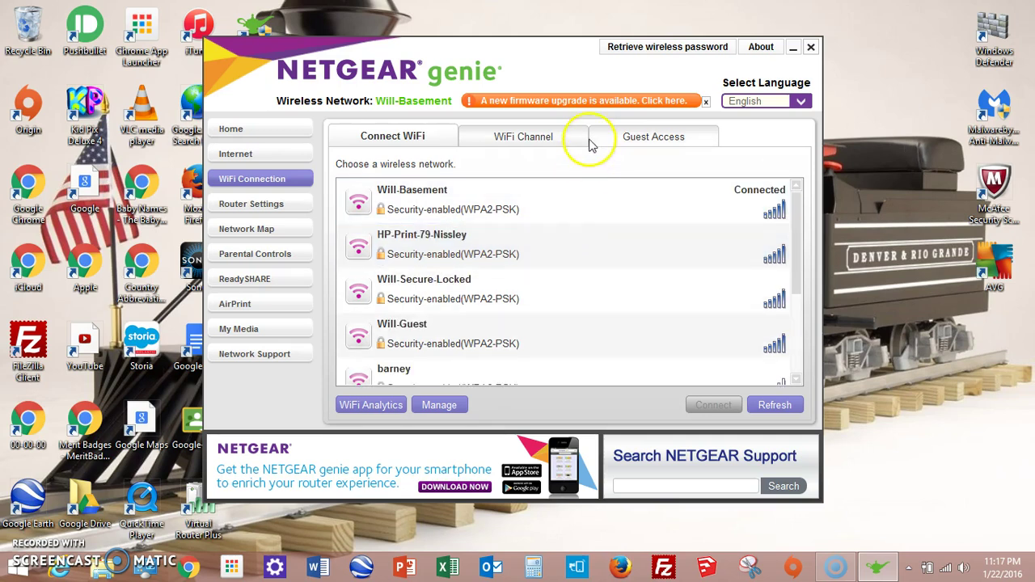
# Step: Chart channel usage: three networks on channel 4 and four on channel 11
pyautogui.click(523, 139)
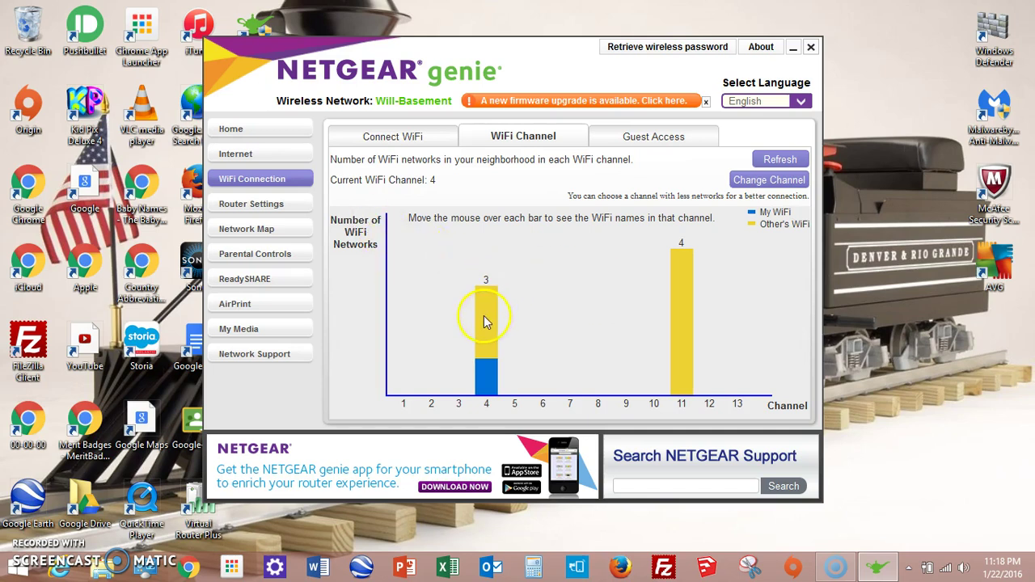
pyautogui.moveTo(484, 321)
pyautogui.moveTo(679, 284)
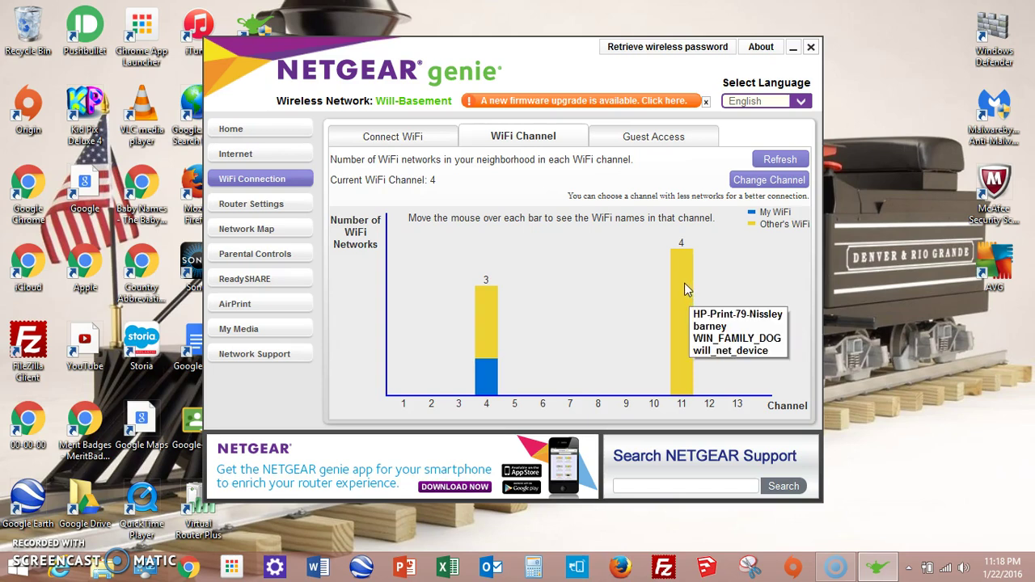
# Step: Enable guest access under WPA2-PSK[AES] and enter Will-Guest as the guest network name
pyautogui.click(709, 305)
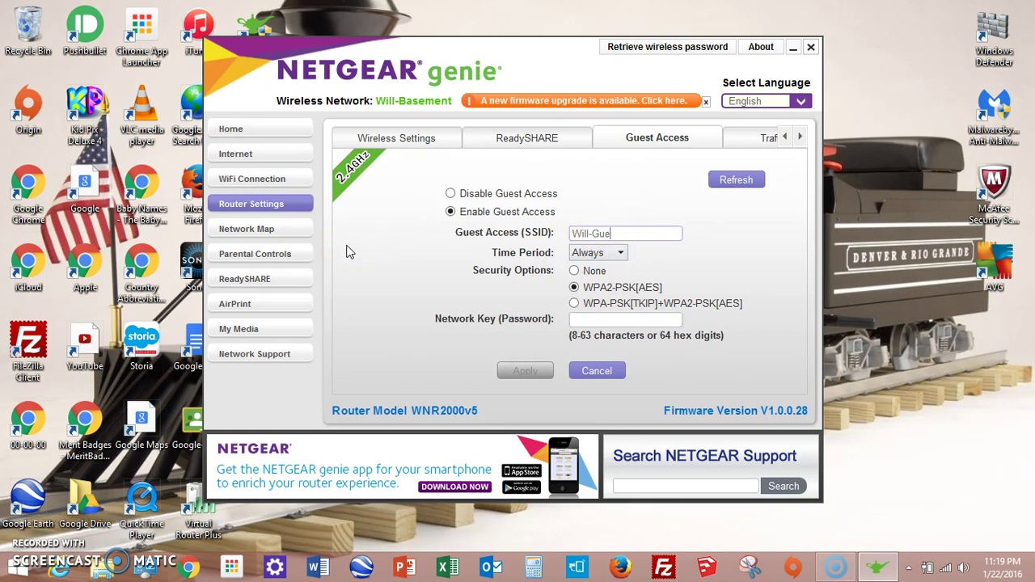
pyautogui.write('es')
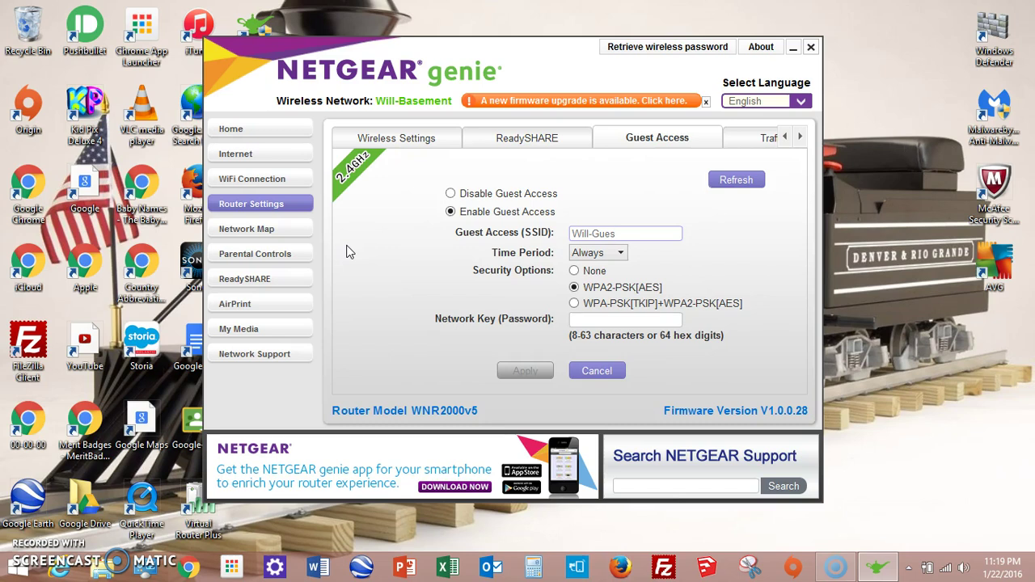
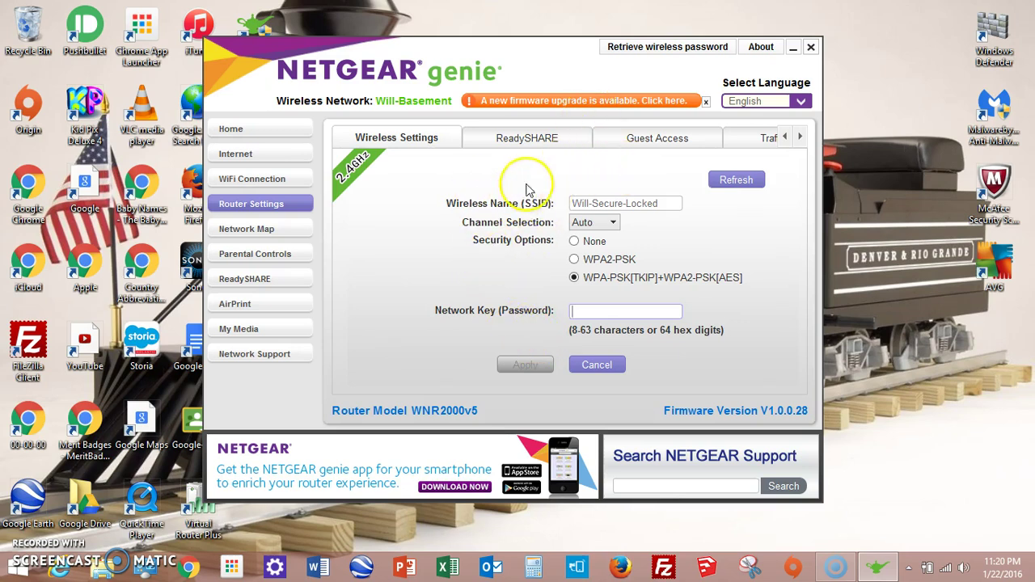
# Step: Enter and apply a new eight-character 2.4 GHz network key, keeping WPA-PSK[TKIP]+WPA2-PSK[AES] security
pyautogui.click(670, 204)
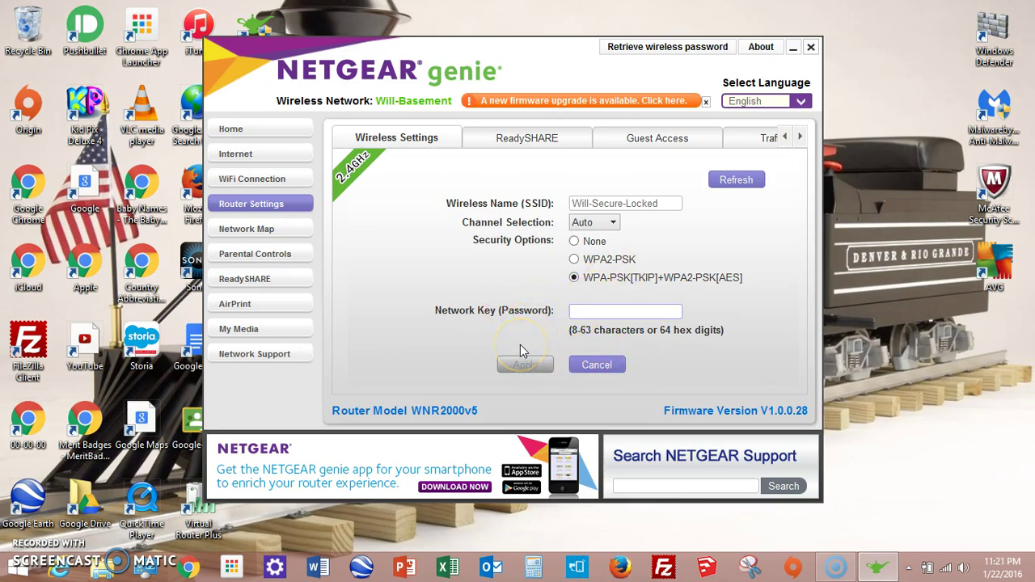
pyautogui.click(575, 361)
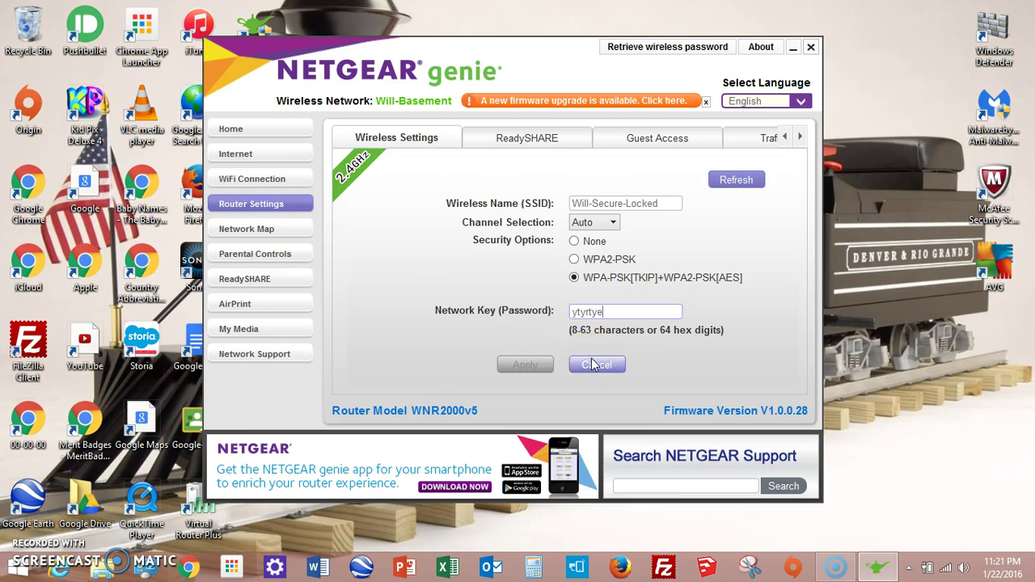
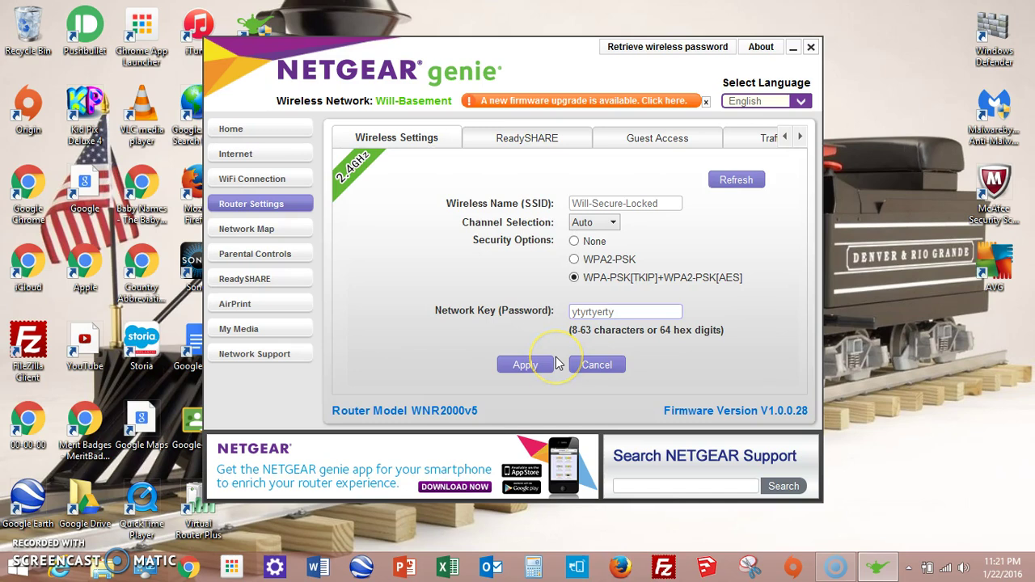
pyautogui.press('BackSpace')
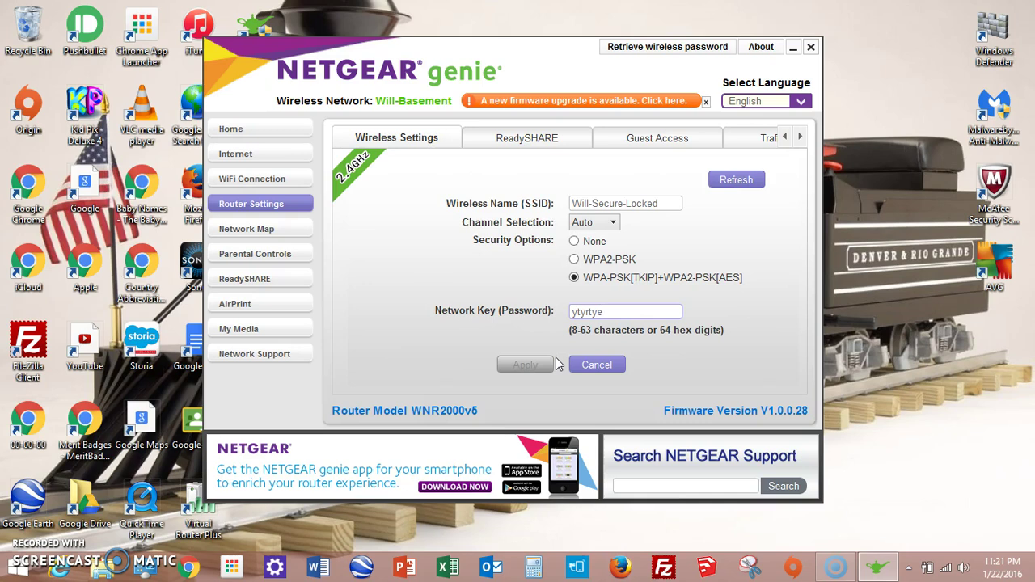
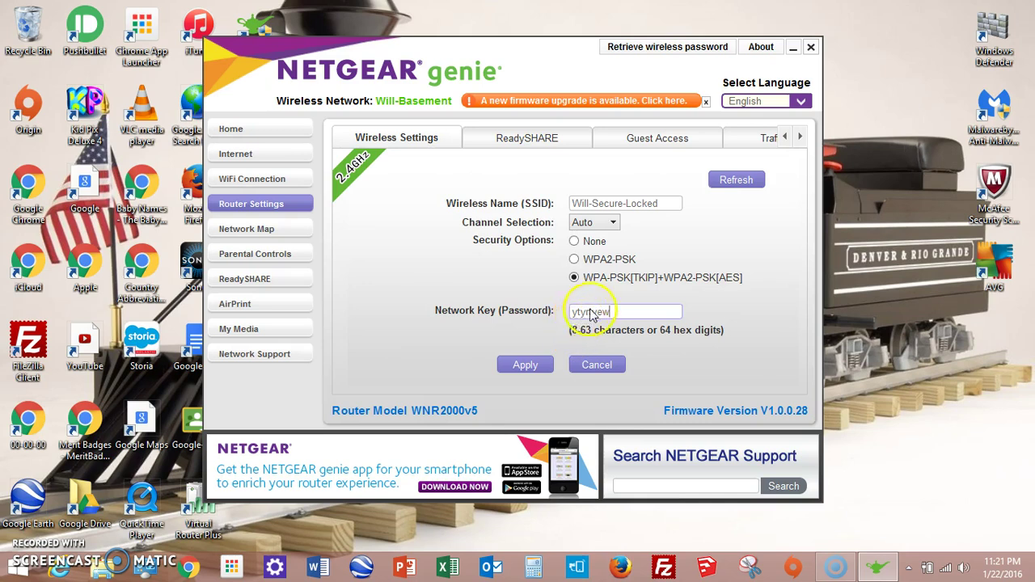
pyautogui.click(522, 365)
pyautogui.click(554, 346)
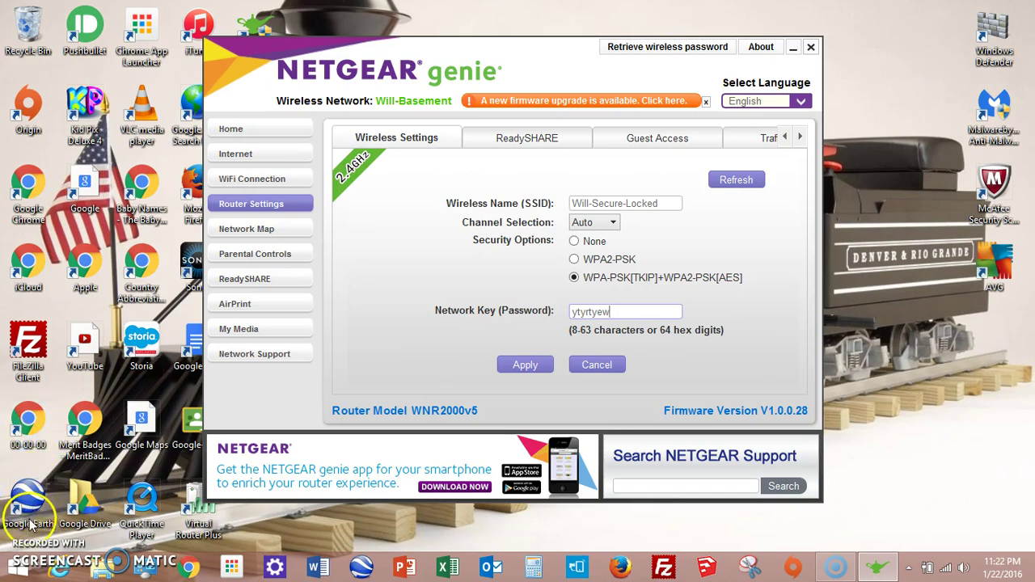
# Step: On the AirPrint page, tick the HP88E179 (HP Officejet 6600) printer for AirPrint sharing
pyautogui.click(235, 304)
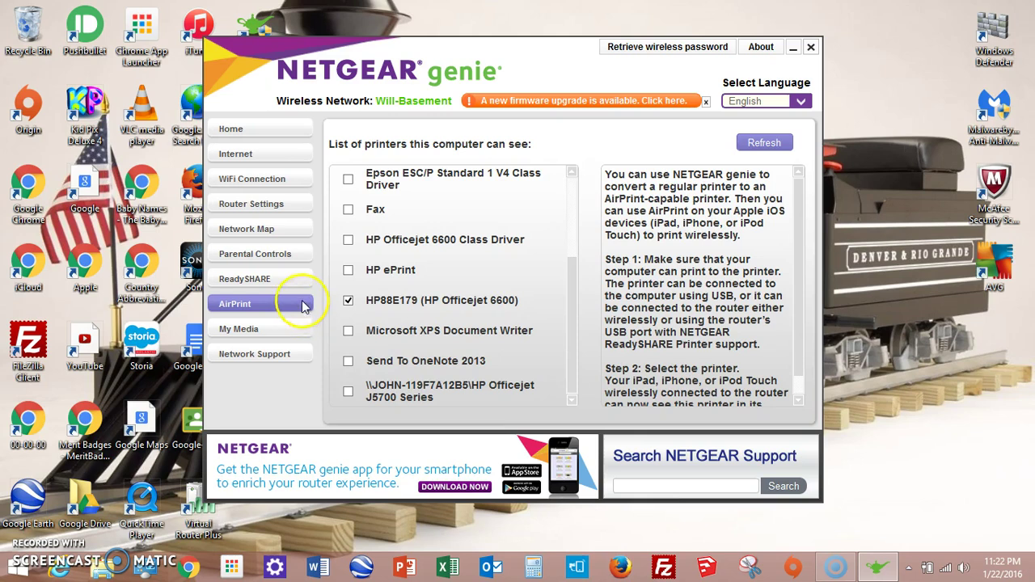
pyautogui.click(348, 270)
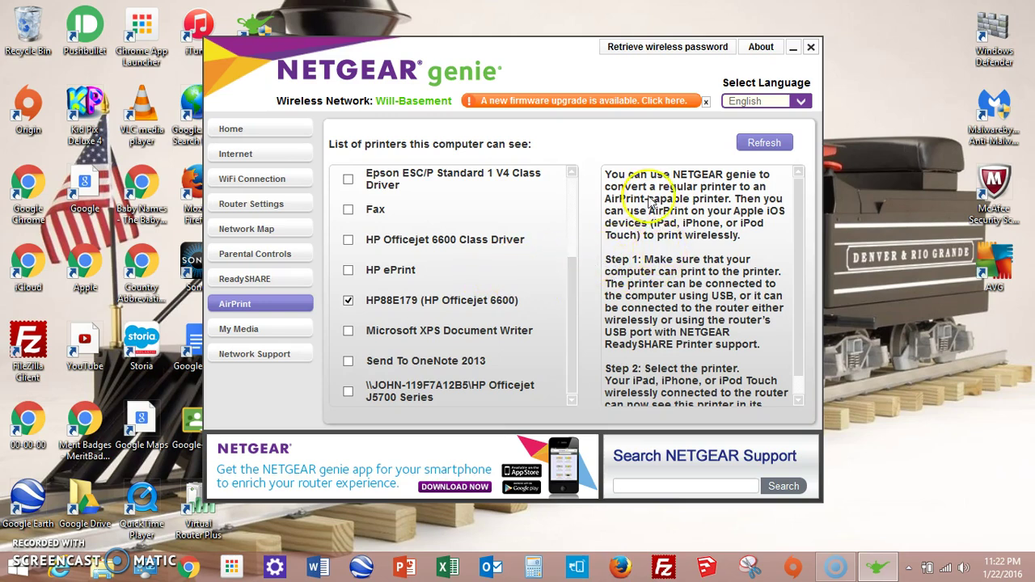
pyautogui.scroll(-1, 635, 279)
pyautogui.scroll(1, 642, 286)
pyautogui.scroll(-1, 642, 287)
pyautogui.scroll(1, 640, 289)
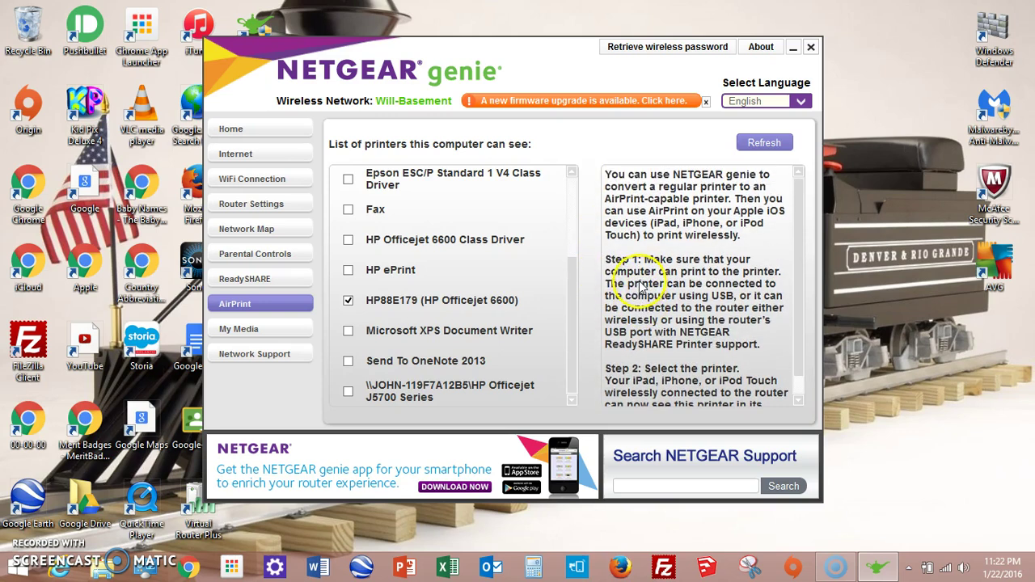
pyautogui.scroll(-1, 639, 287)
pyautogui.scroll(1, 640, 287)
pyautogui.click(624, 279)
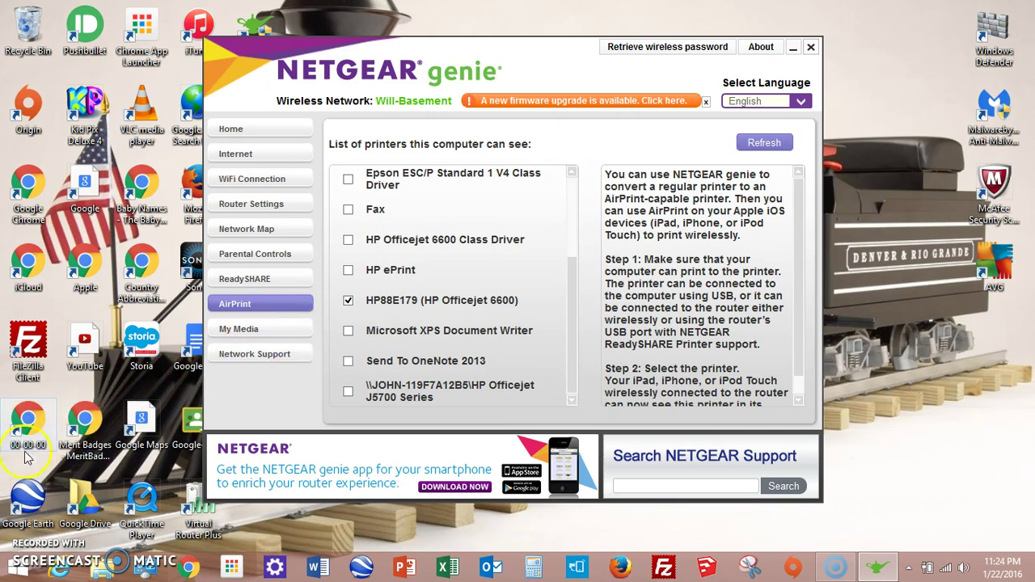
# Step: In My Media, open the PC source's Video > All Video folder listing two 2016-01-22 recordings
pyautogui.click(238, 329)
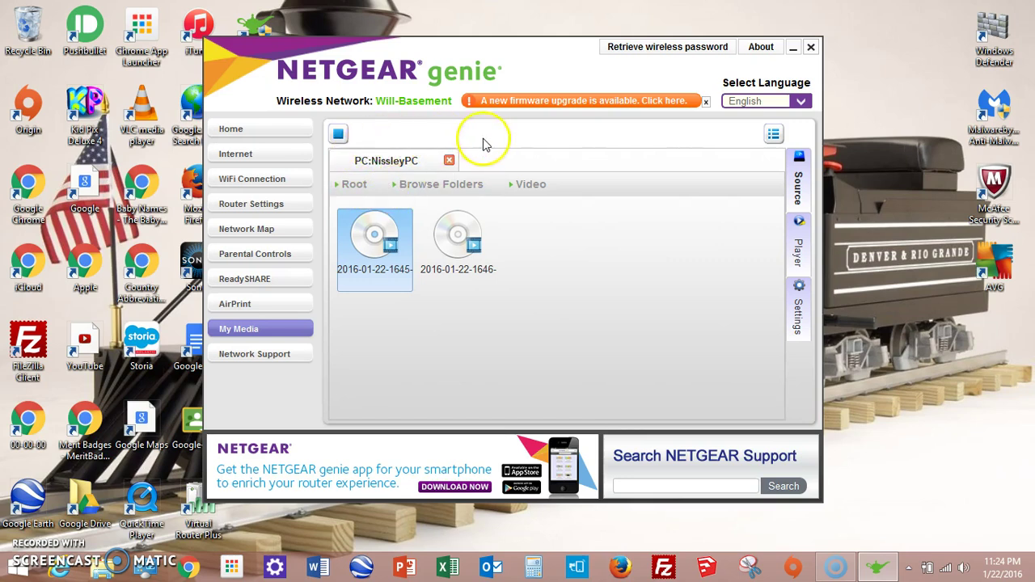
pyautogui.click(449, 160)
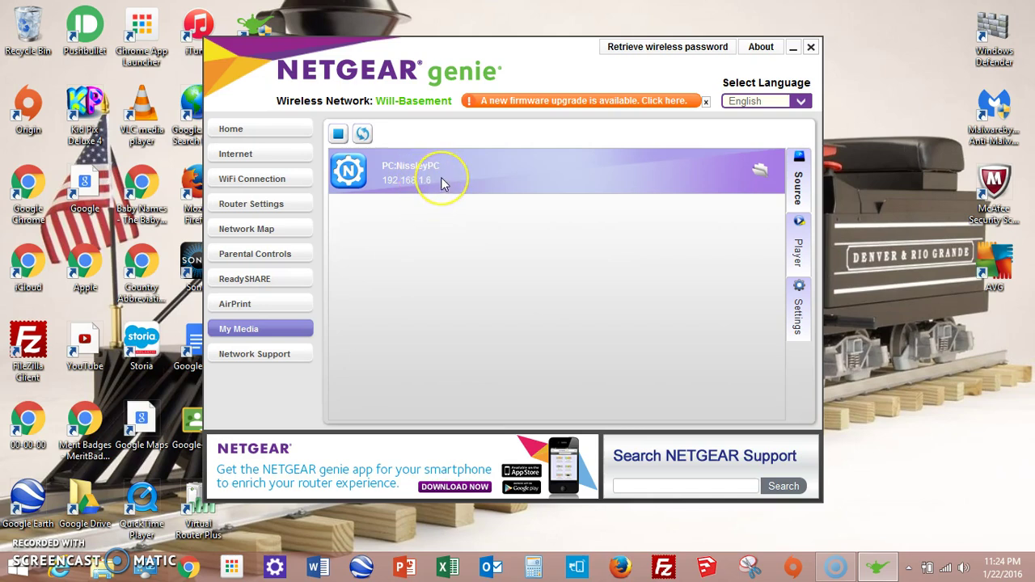
pyautogui.doubleClick(441, 183)
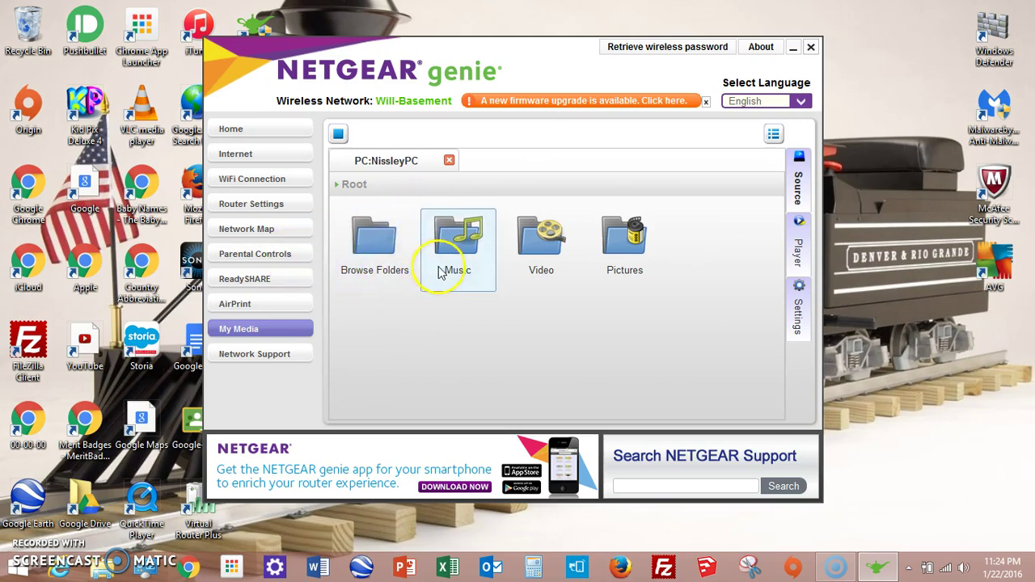
pyautogui.doubleClick(534, 257)
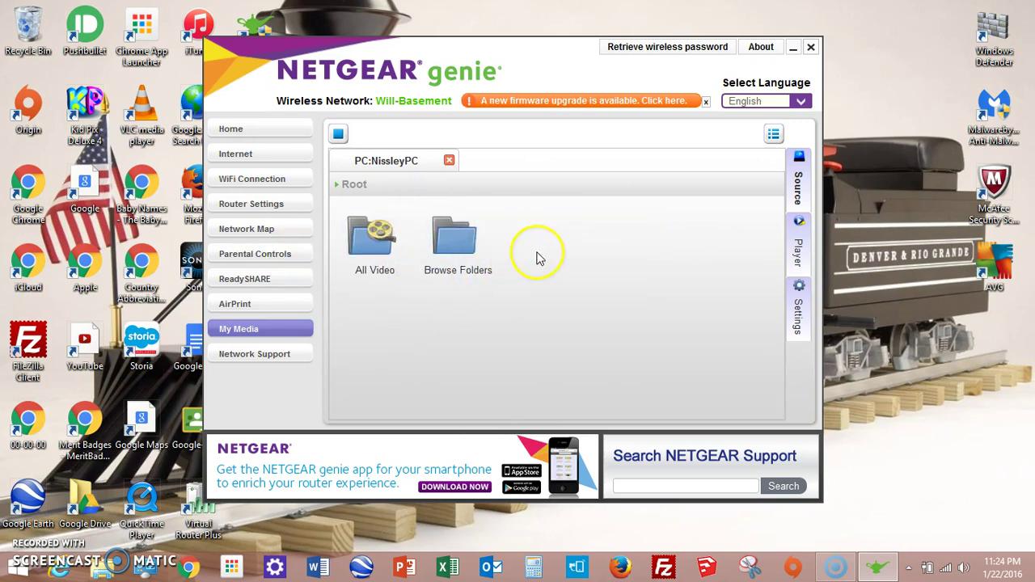
pyautogui.doubleClick(376, 258)
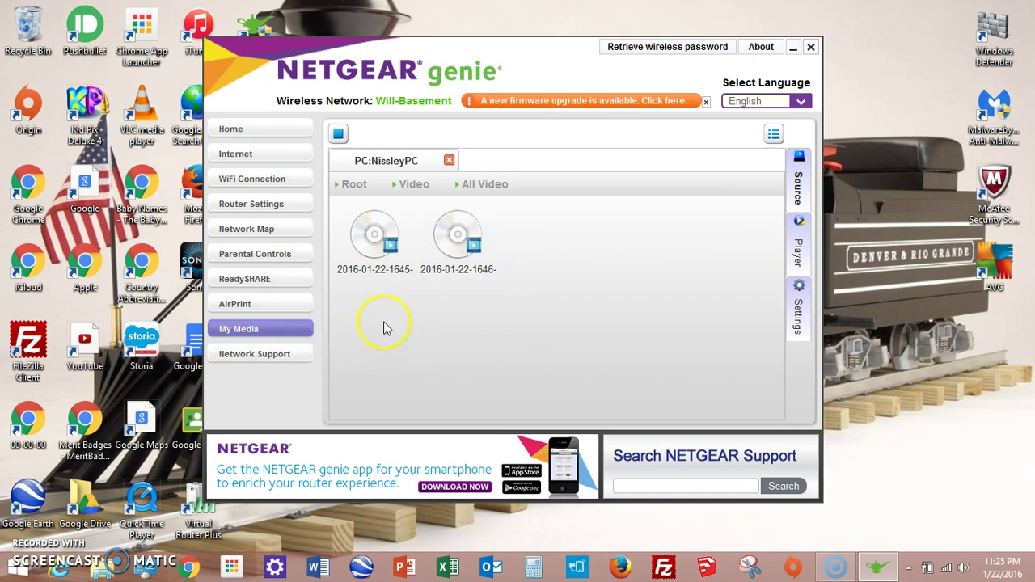
pyautogui.click(280, 357)
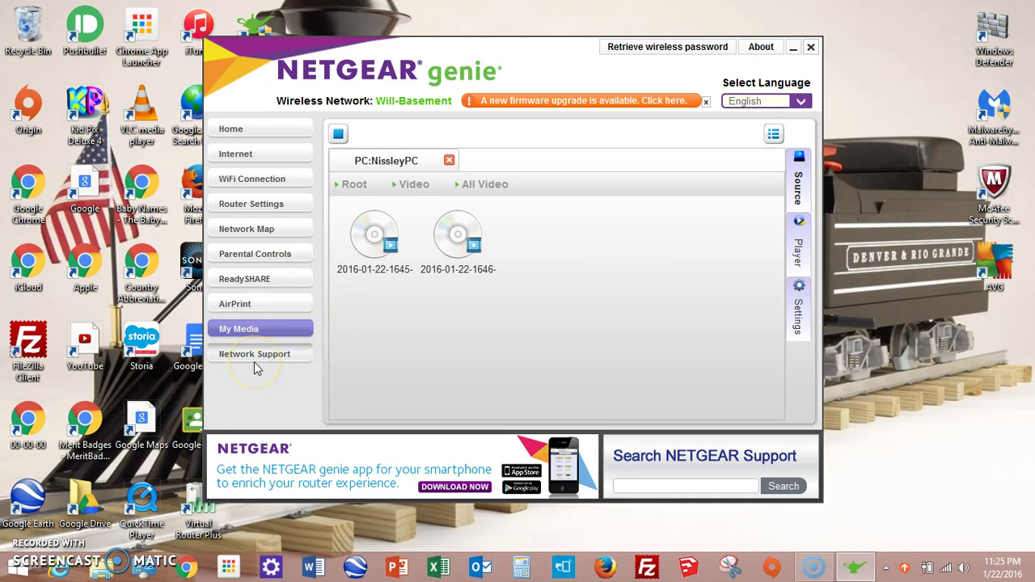
# Step: Look over the MyNETGEAR sign-in and create-account forms in Network Support, then show the FAQ tab
pyautogui.click(257, 357)
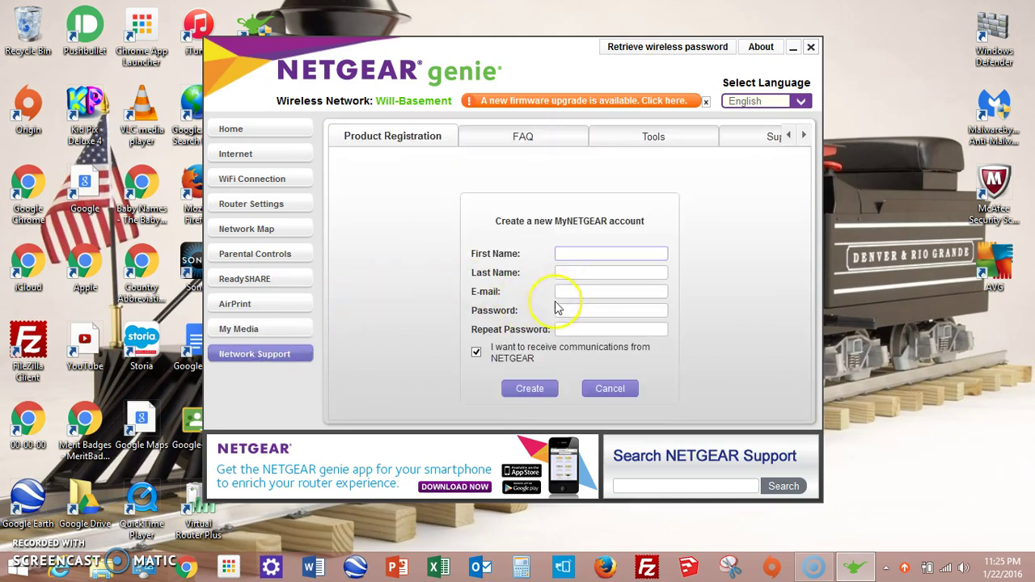
pyautogui.click(605, 392)
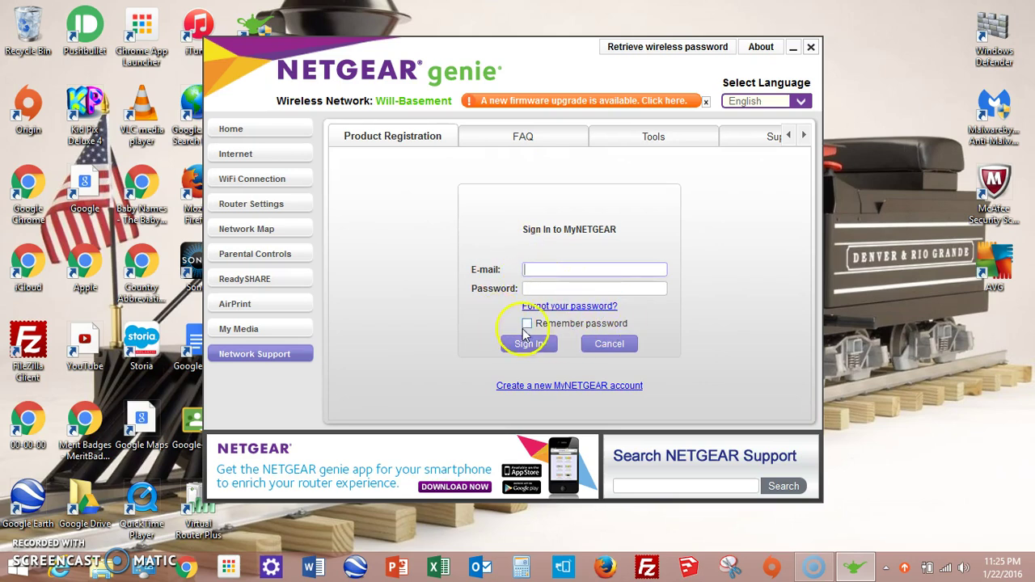
pyautogui.click(527, 385)
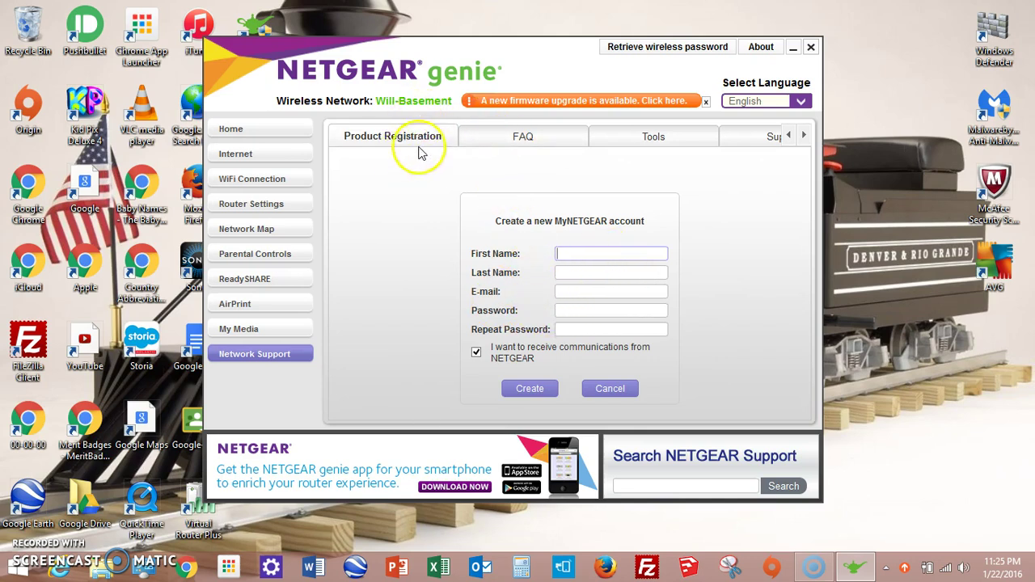
pyautogui.click(537, 144)
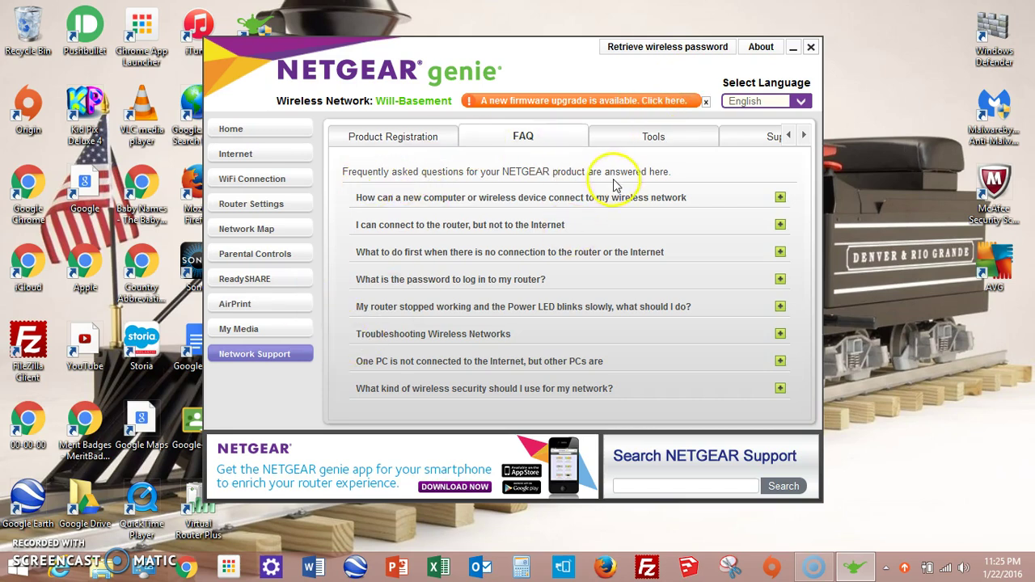
pyautogui.click(673, 144)
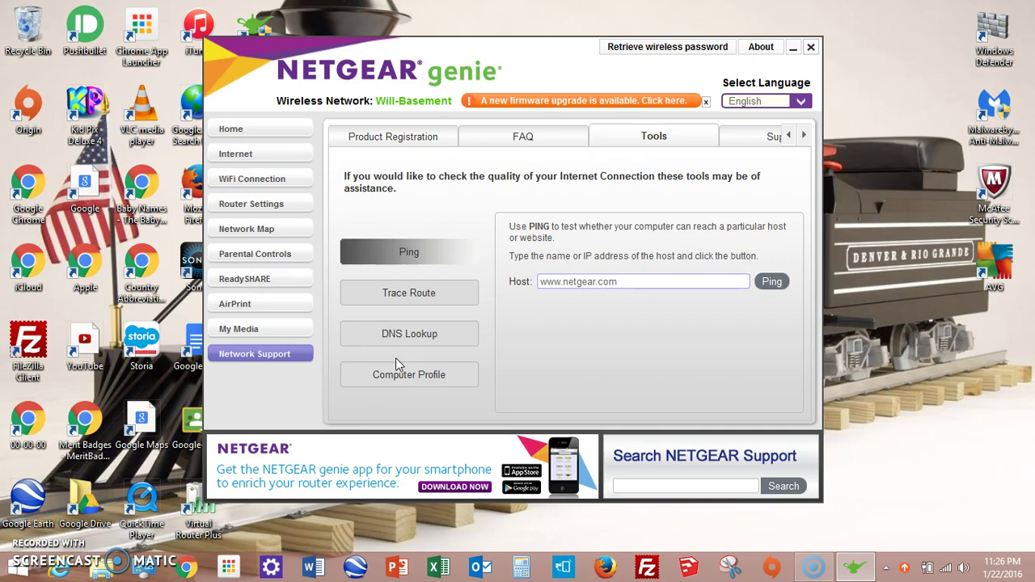
# Step: View the Computer Profile's Network Interface details, then return to the FAQ tab
pyautogui.click(404, 351)
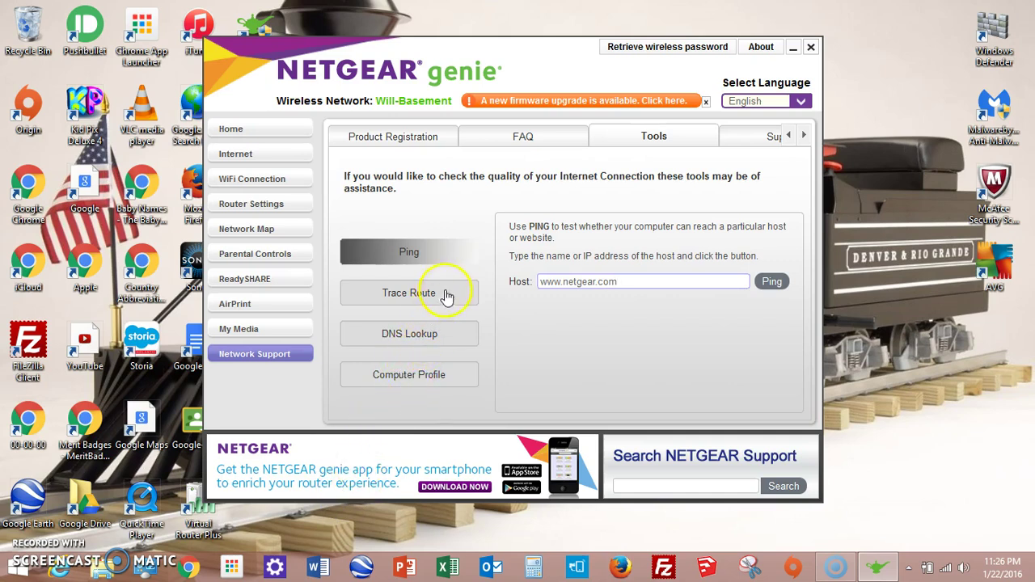
pyautogui.click(409, 374)
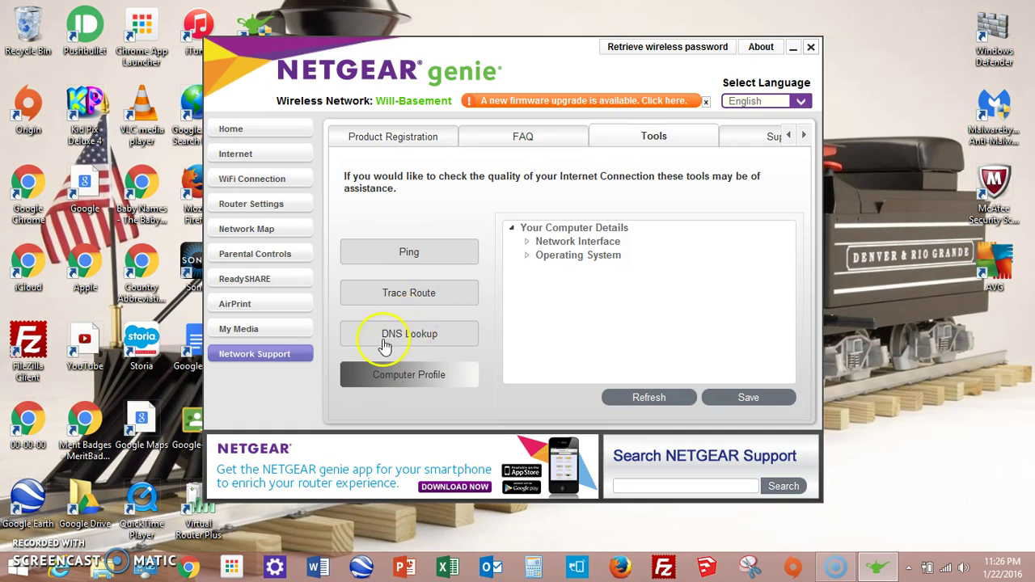
pyautogui.click(564, 243)
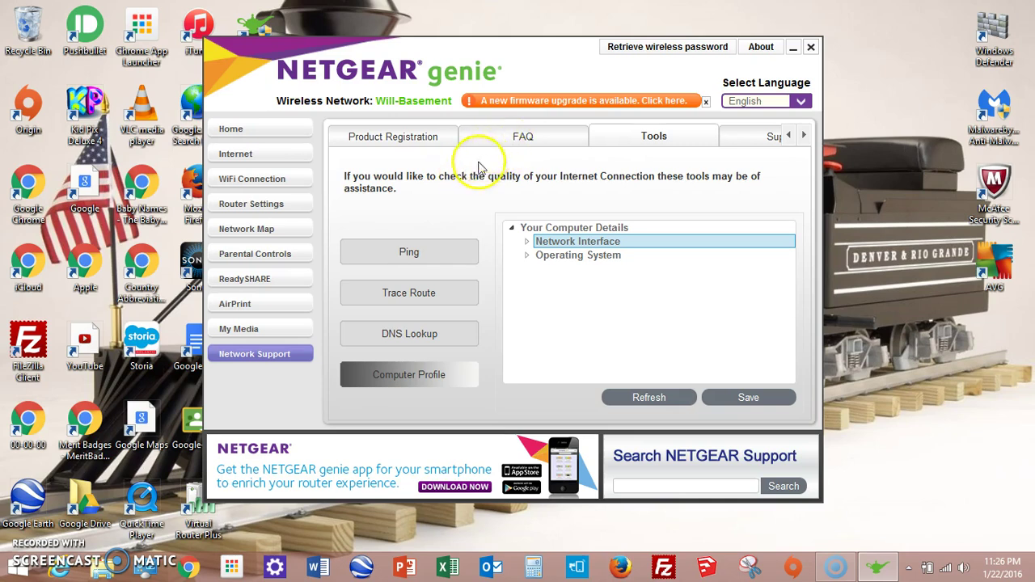
pyautogui.click(515, 139)
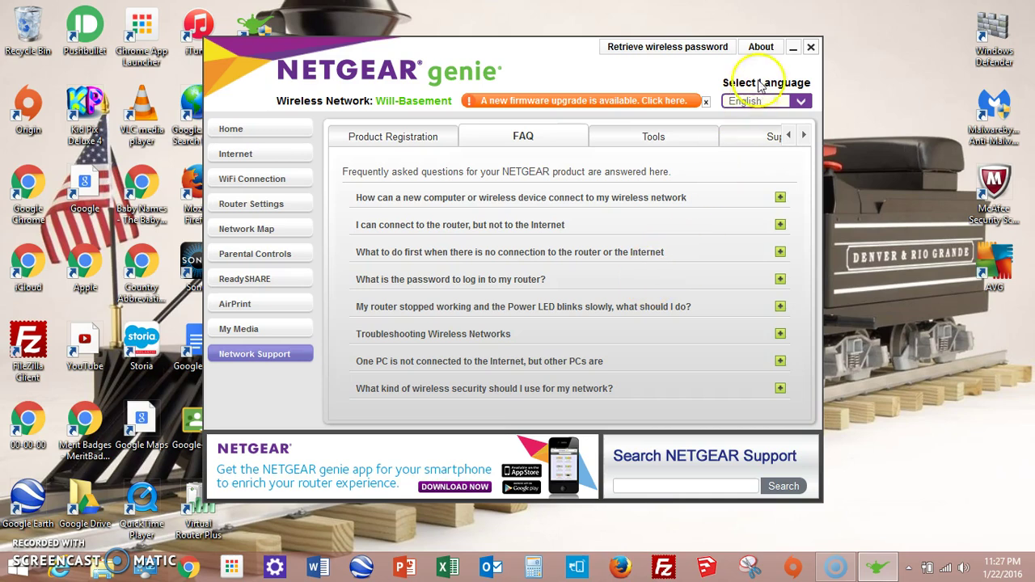
# Step: Close the NETGEAR genie window, leaving the Windows desktop visible
pyautogui.click(812, 46)
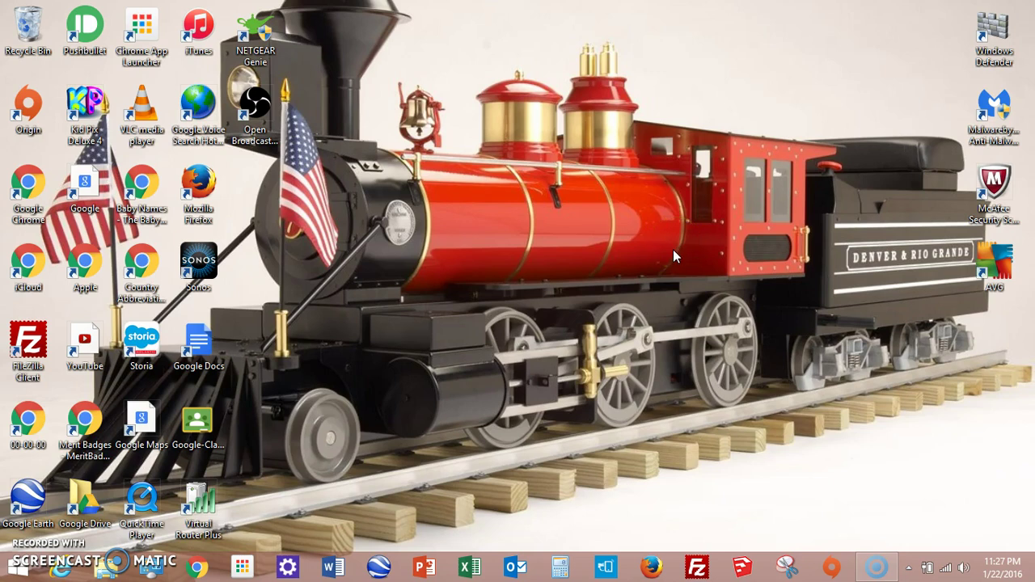
pyautogui.click(392, 444)
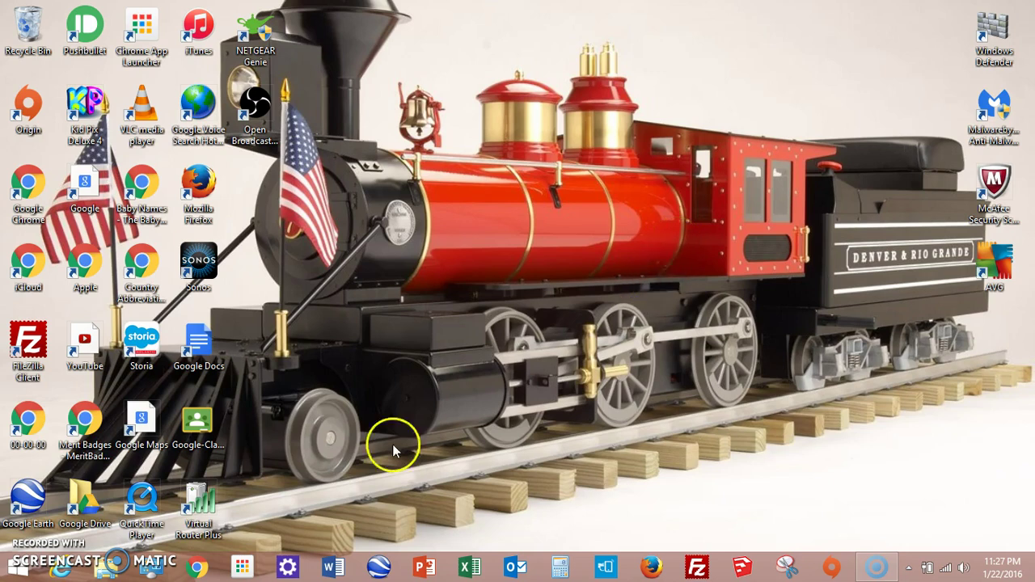
pyautogui.click(19, 525)
pyautogui.click(19, 527)
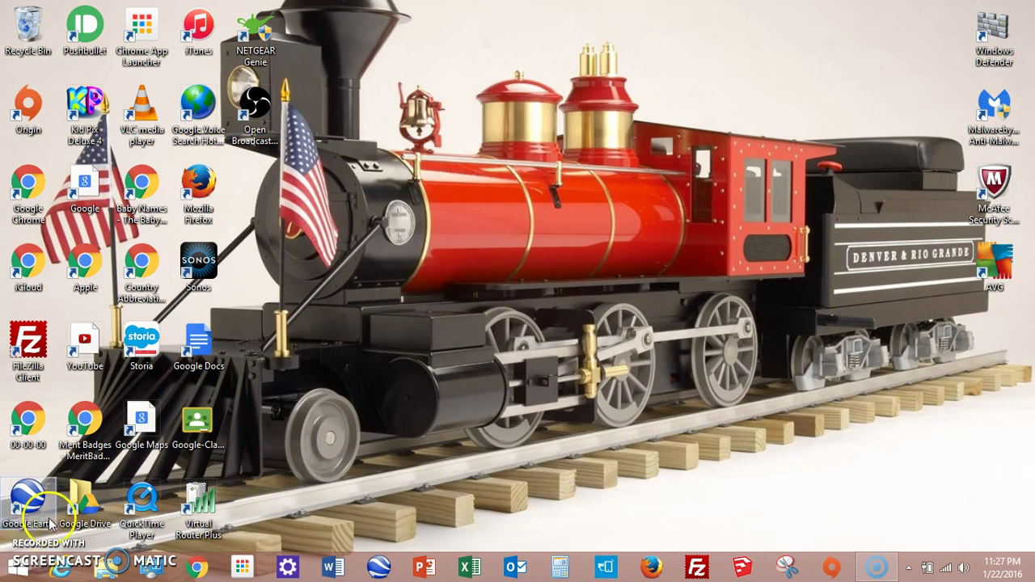